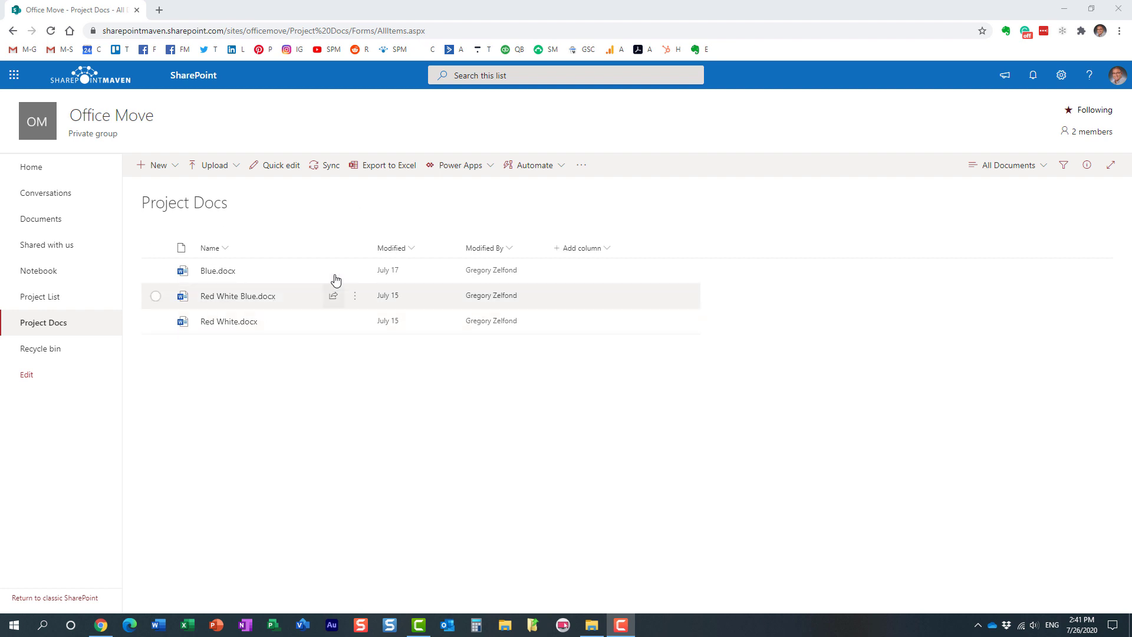
# Add a choice column named Color with the choices Red, Blue and White.
pyautogui.click(598, 250)
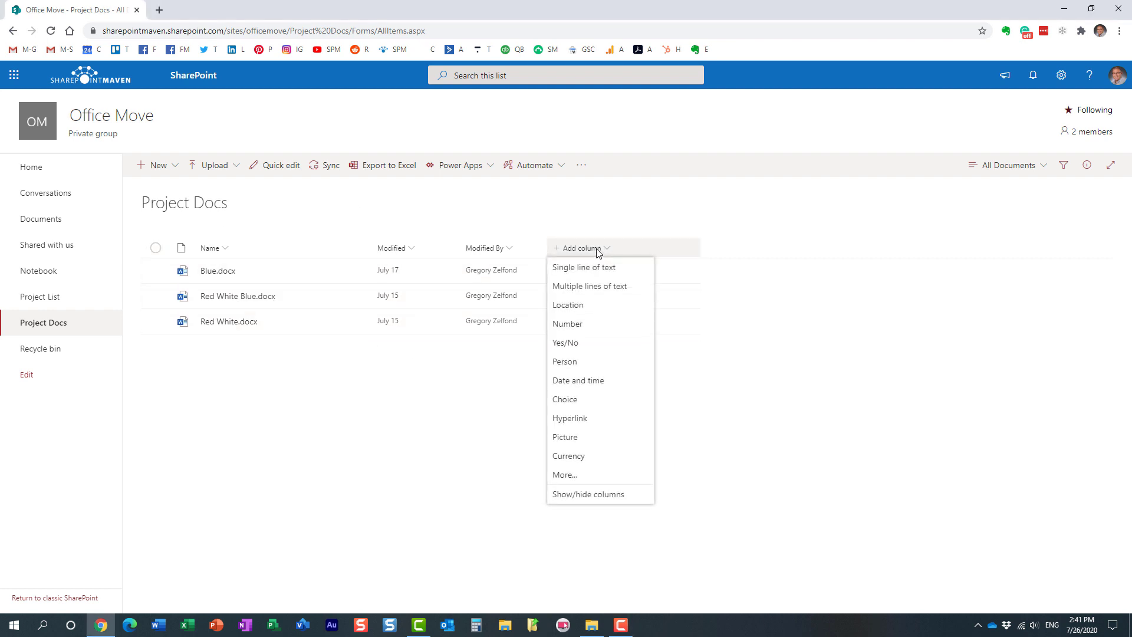
pyautogui.click(570, 399)
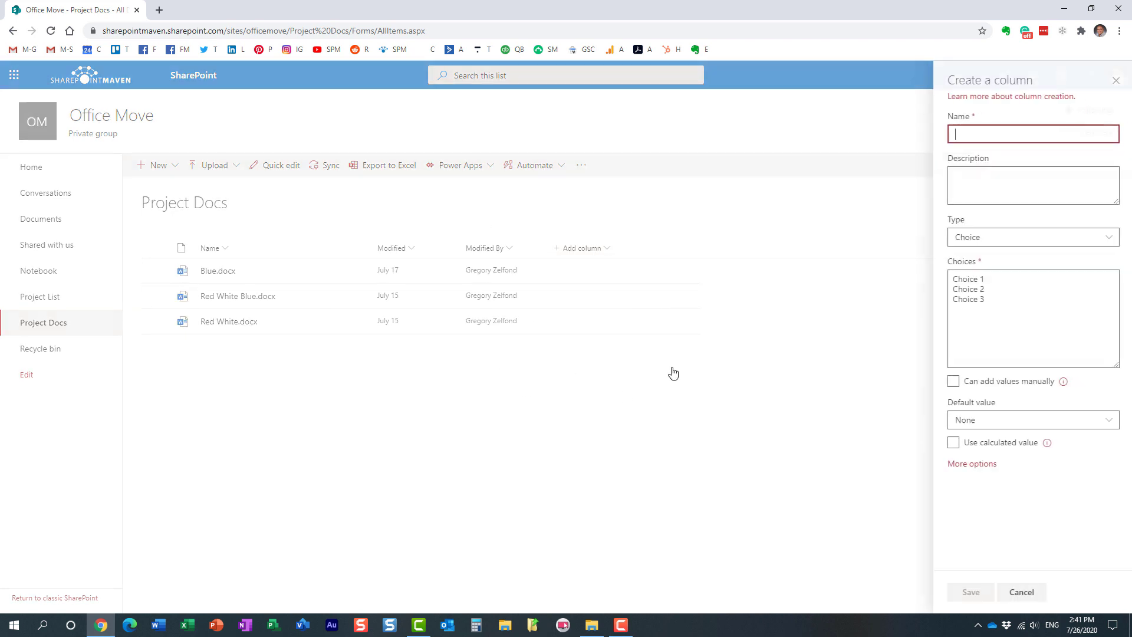
pyautogui.write('Color')
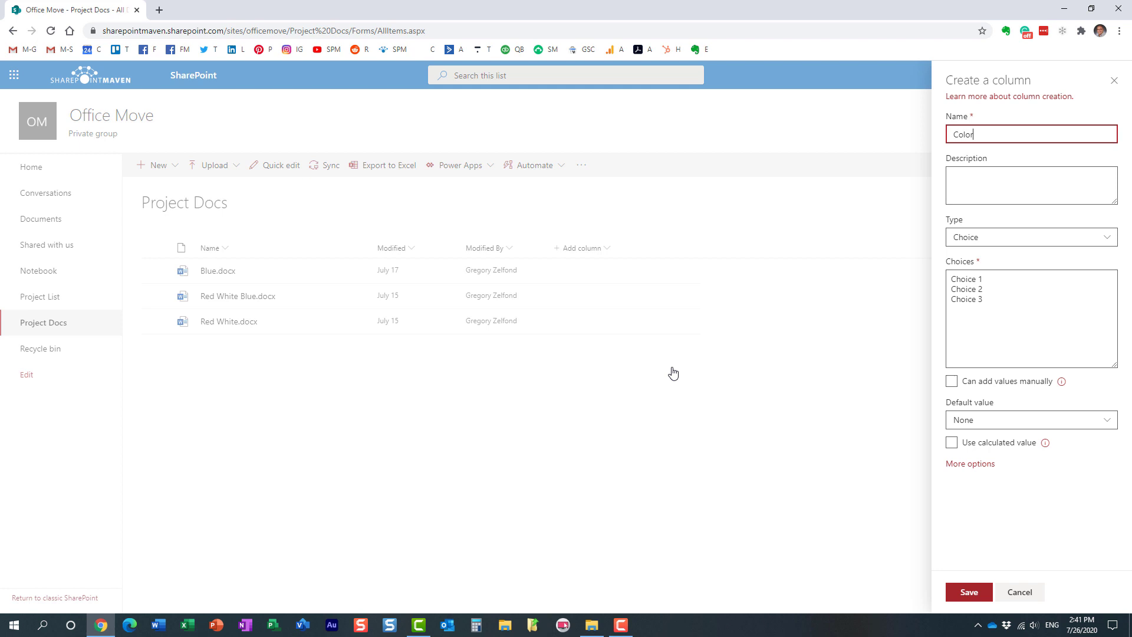
pyautogui.moveTo(992, 328); pyautogui.dragTo(915, 280)
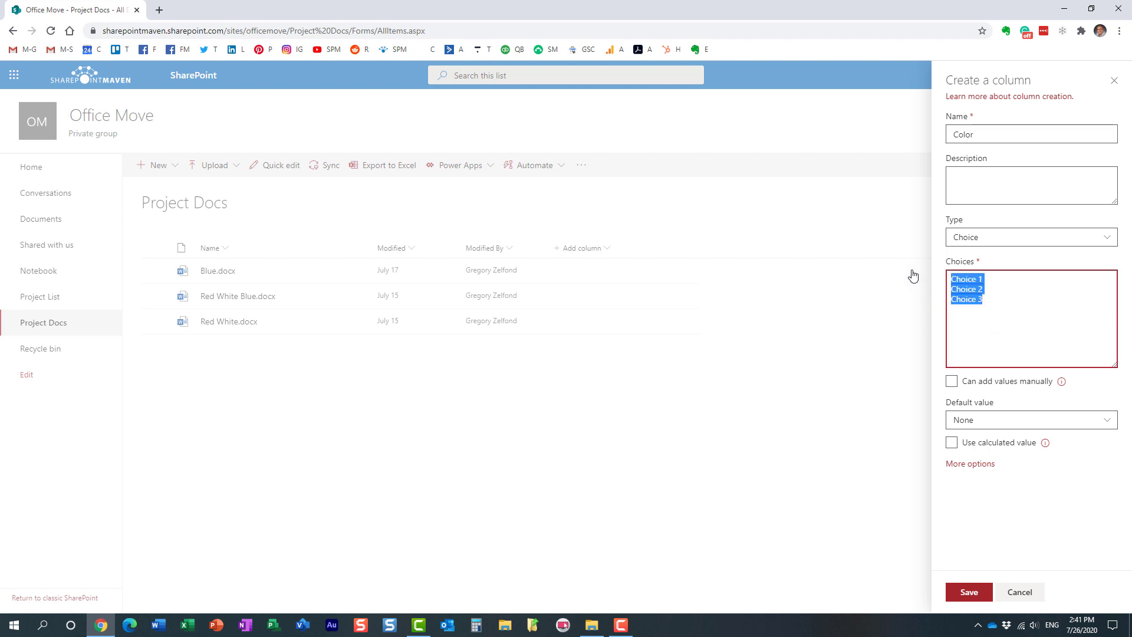
pyautogui.write('Red')
pyautogui.press('Return')
pyautogui.write('B')
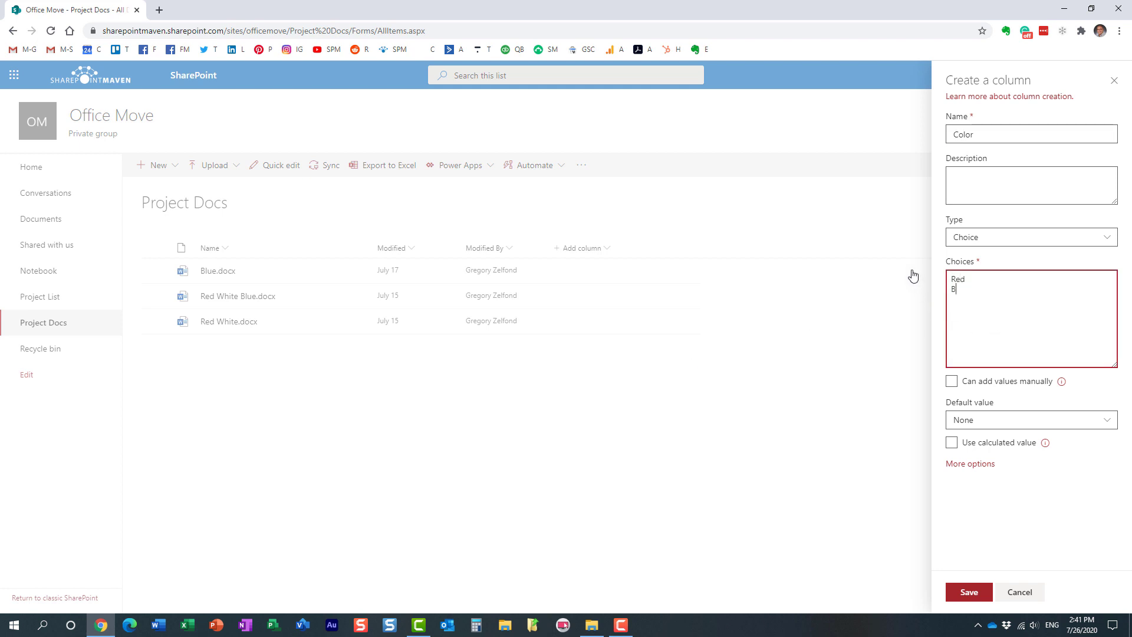
pyautogui.write('lue')
pyautogui.press('Return')
pyautogui.write('Wh')
pyautogui.write('ite')
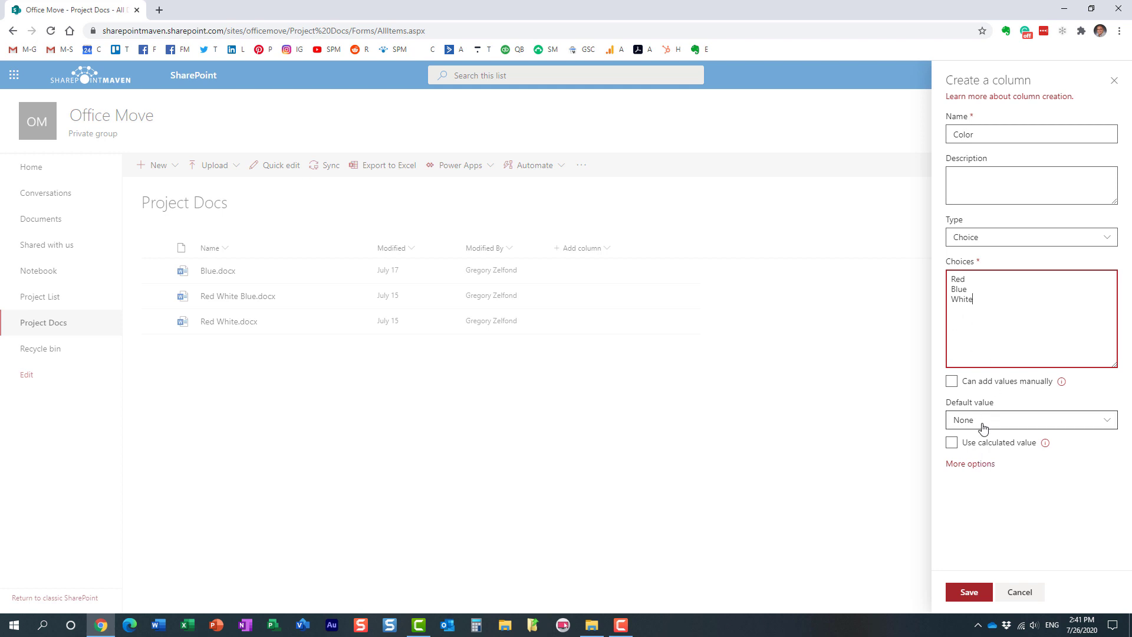
# Make the Color column require information and save it.
pyautogui.click(978, 465)
pyautogui.scroll(-2, 992, 470)
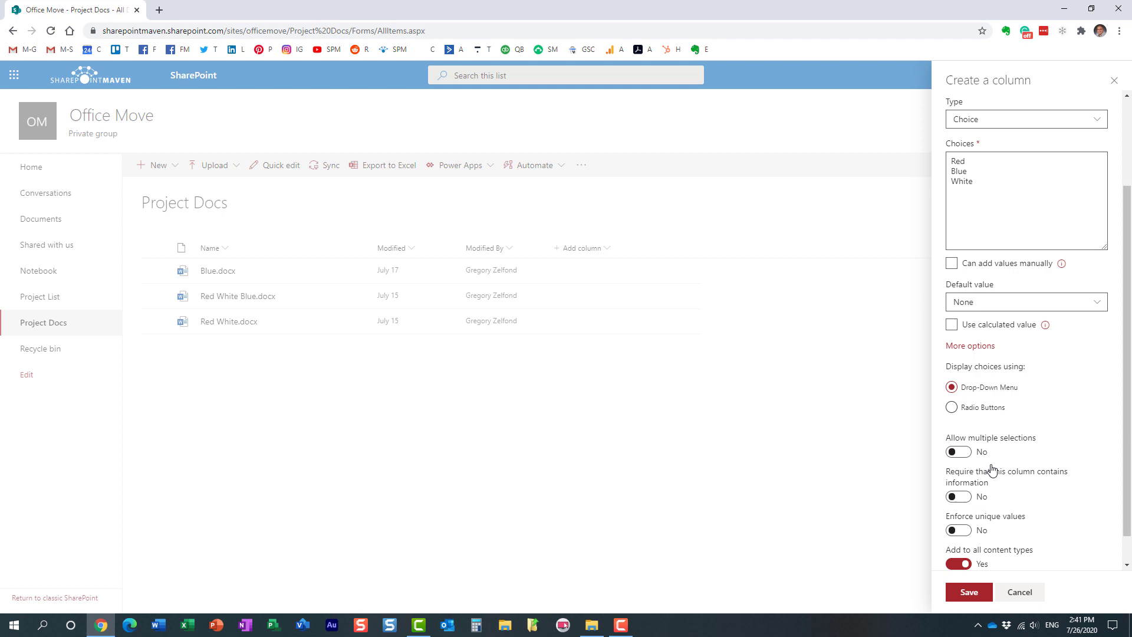
pyautogui.scroll(-1, 1020, 446)
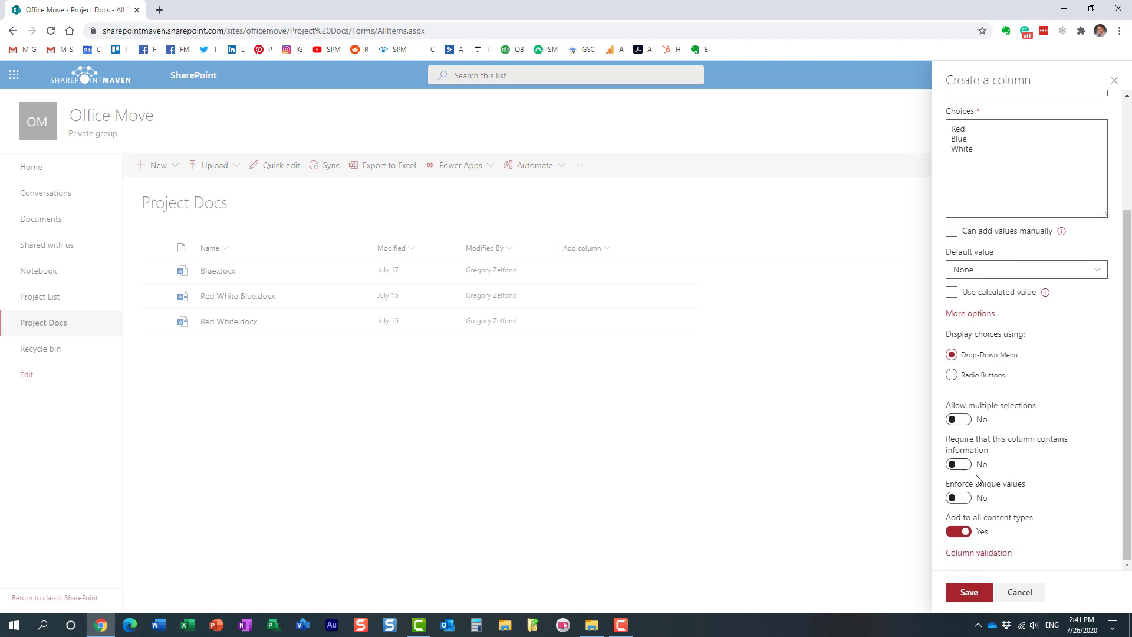
pyautogui.click(958, 464)
pyautogui.click(970, 593)
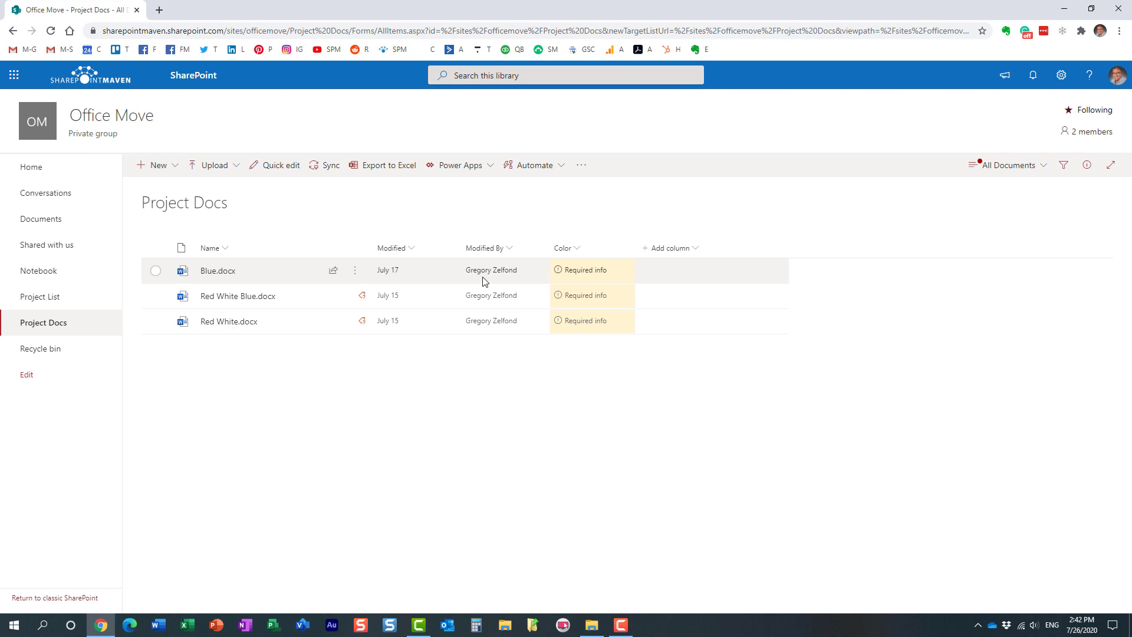
# Drag Test Doc 1, 2 and 3 from the Project Files folder into Project Docs.
pyautogui.click(591, 626)
pyautogui.click(917, 228)
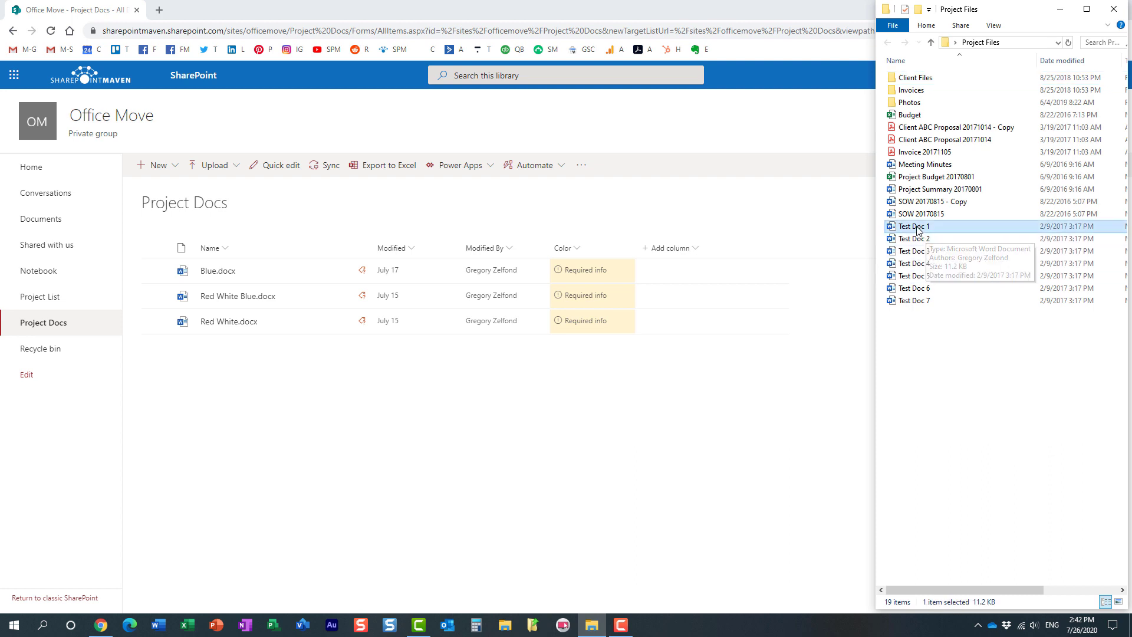
pyautogui.keyDown('shift'); pyautogui.click(929, 249); pyautogui.keyUp('shift')
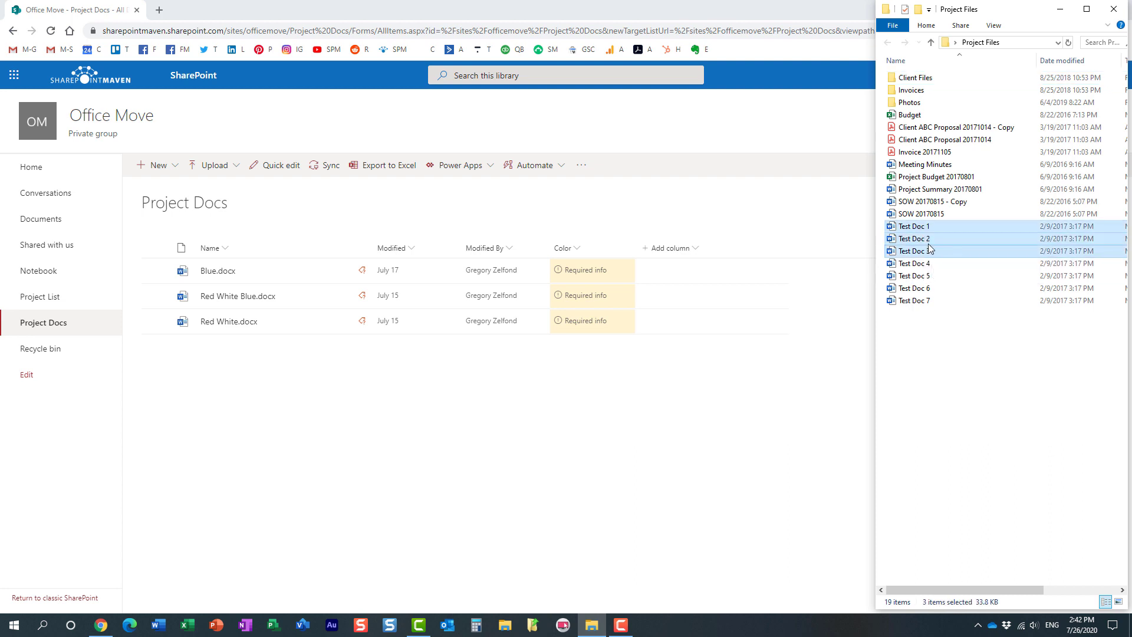
pyautogui.moveTo(929, 249); pyautogui.dragTo(308, 445)
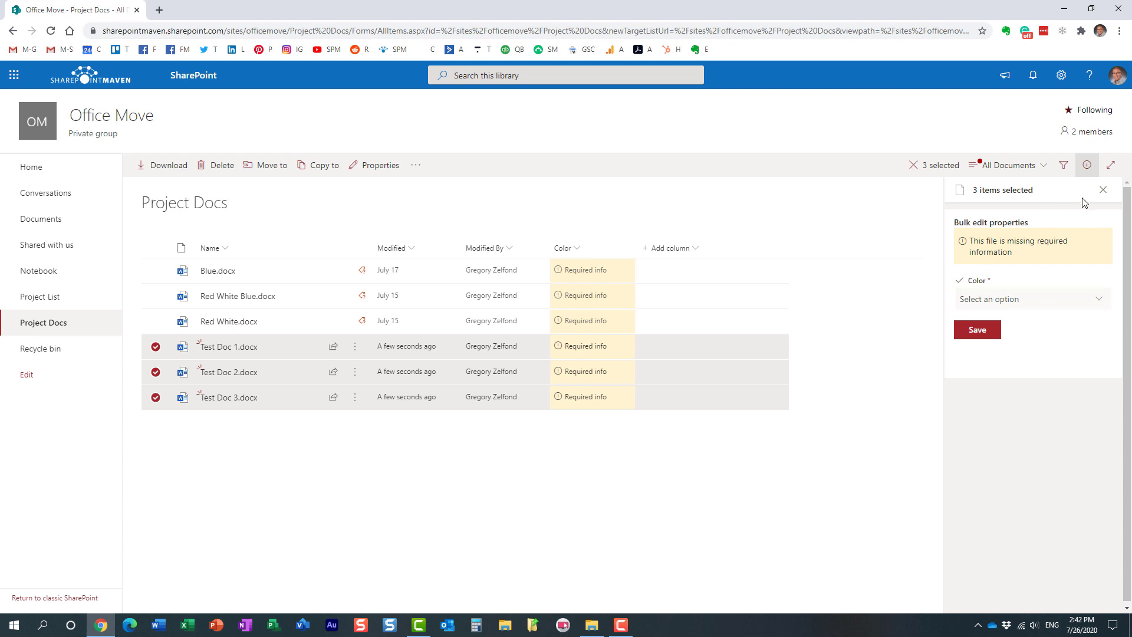
# Close the bulk-edit panel, deselect the three test documents and reload the library page.
pyautogui.click(1103, 190)
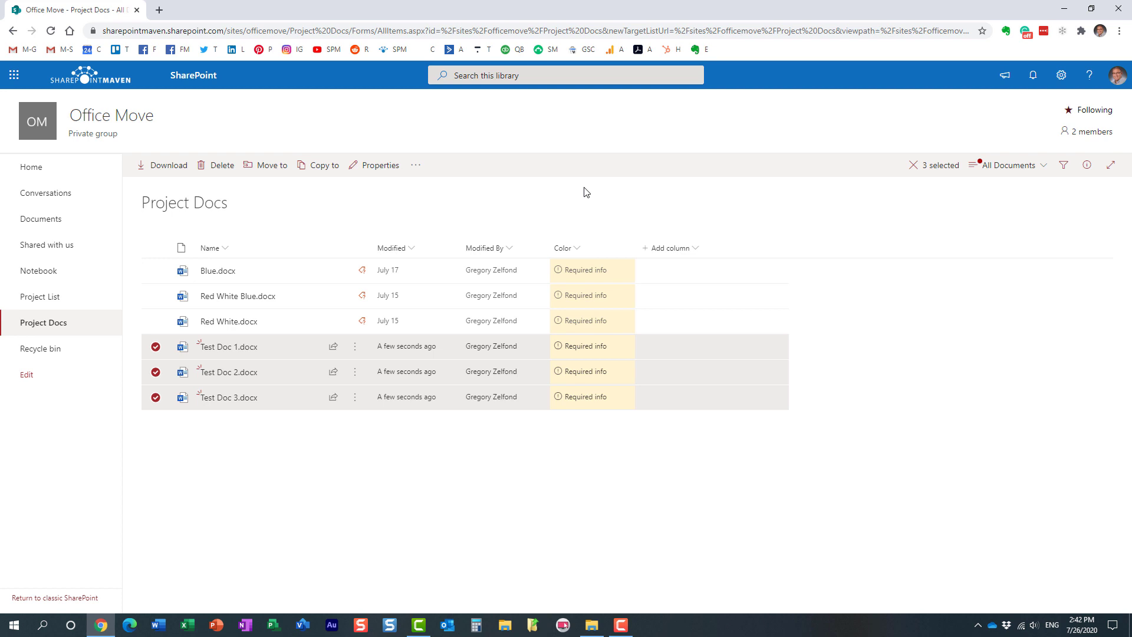
pyautogui.click(156, 346)
pyautogui.click(155, 372)
pyautogui.click(156, 397)
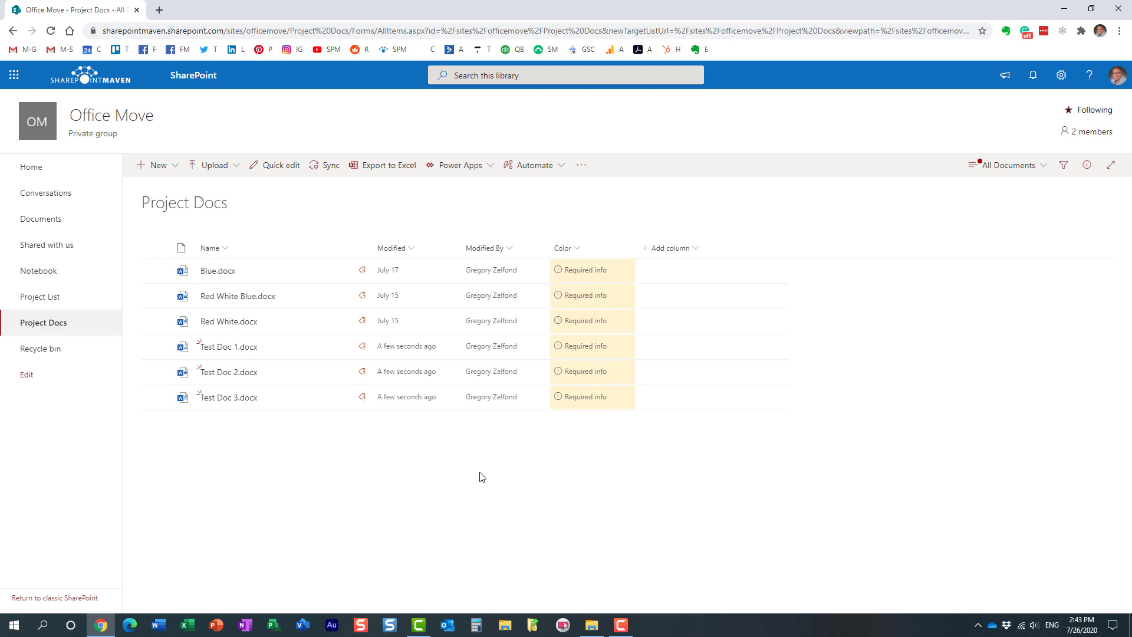
pyautogui.rightClick(301, 118)
pyautogui.click(326, 156)
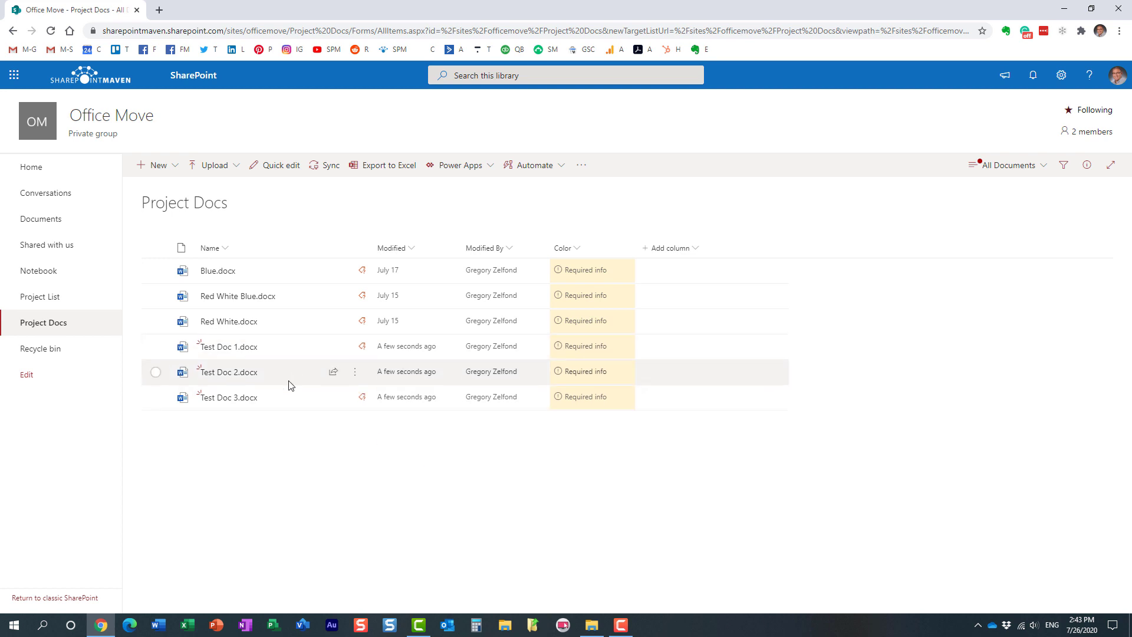
pyautogui.moveTo(266, 398)
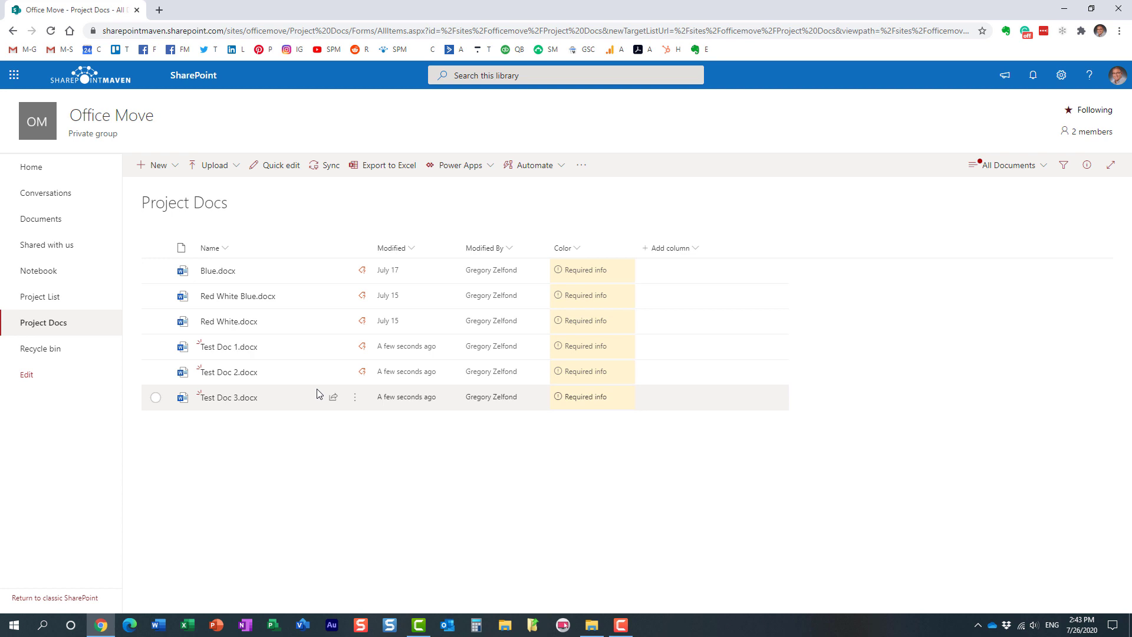
# Set Color to Red for both Test Doc 2.docx and Test Doc 3.docx.
pyautogui.click(156, 397)
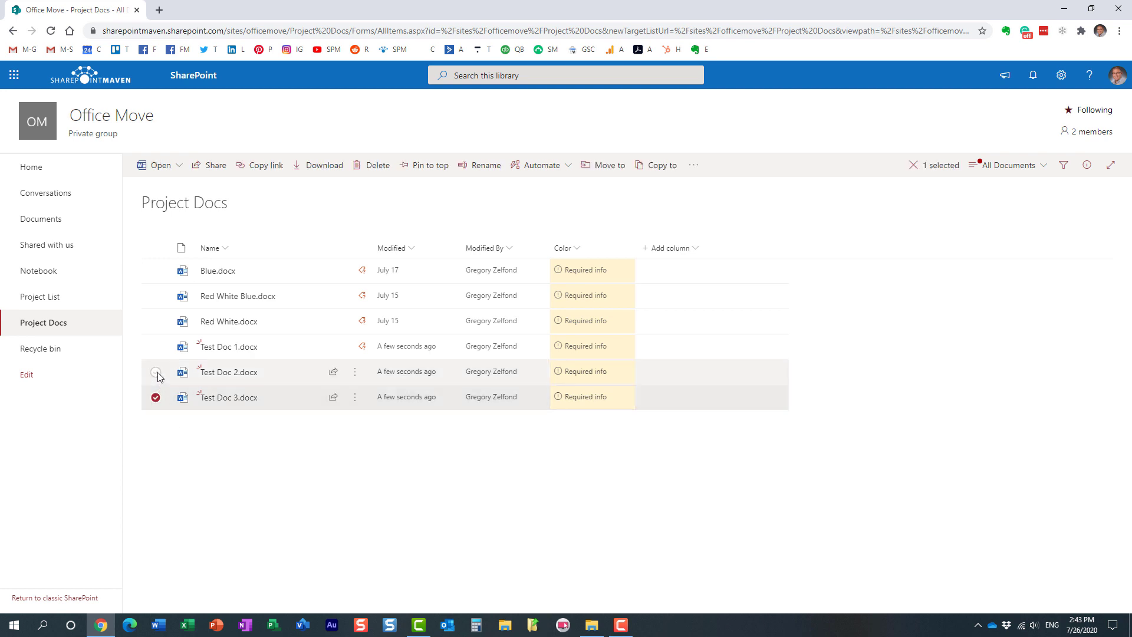
pyautogui.click(156, 372)
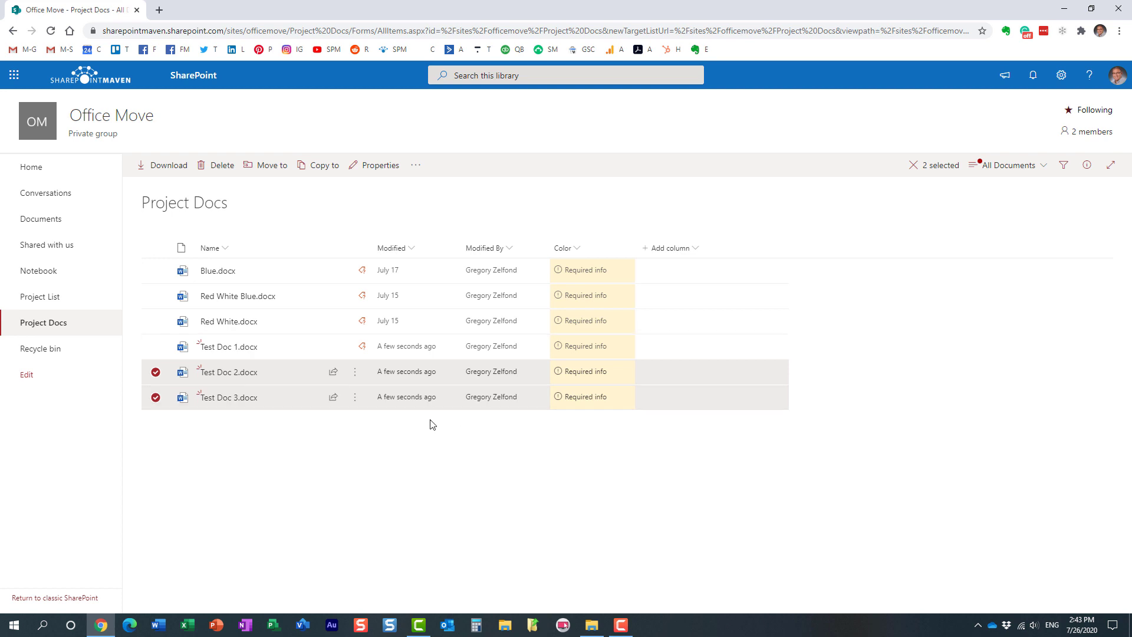
pyautogui.click(1086, 165)
pyautogui.click(993, 304)
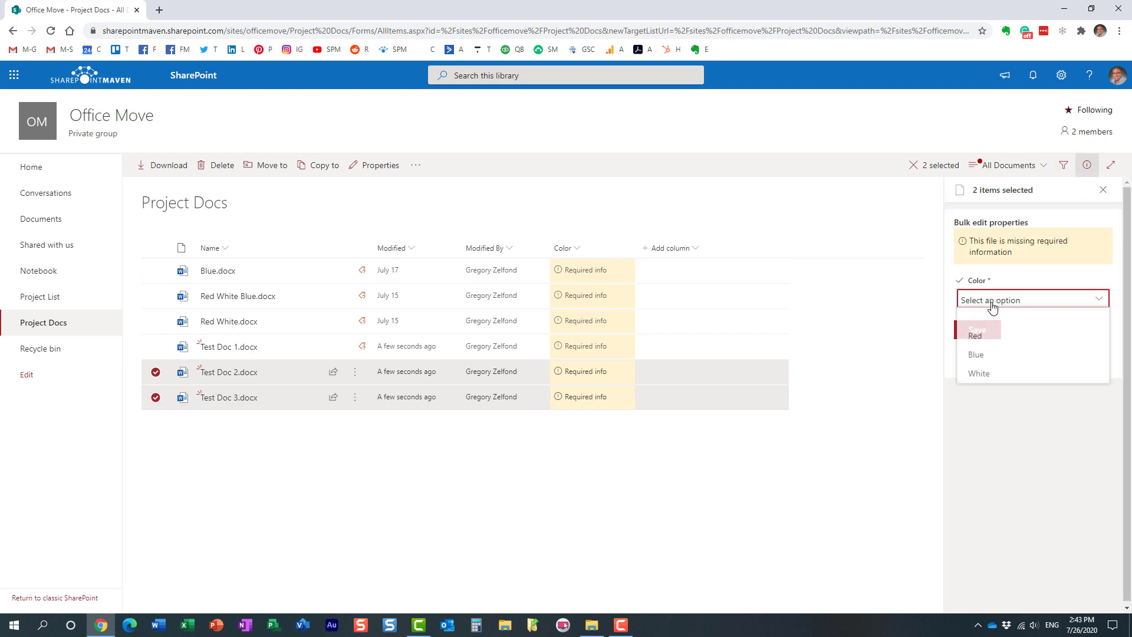
pyautogui.click(975, 335)
pyautogui.click(979, 331)
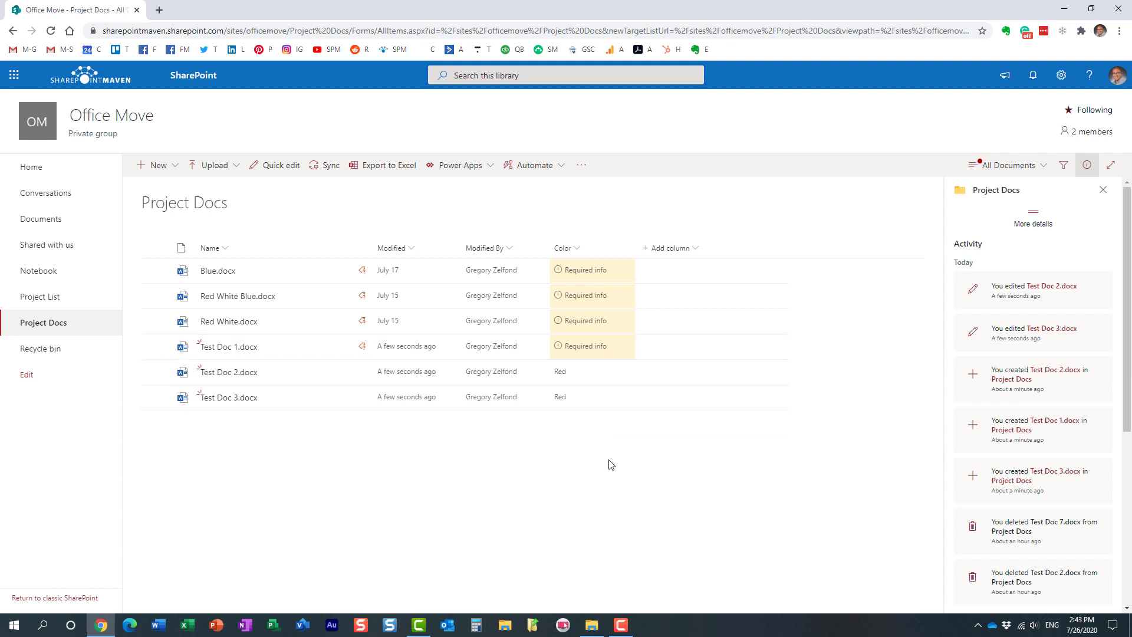
pyautogui.click(1103, 191)
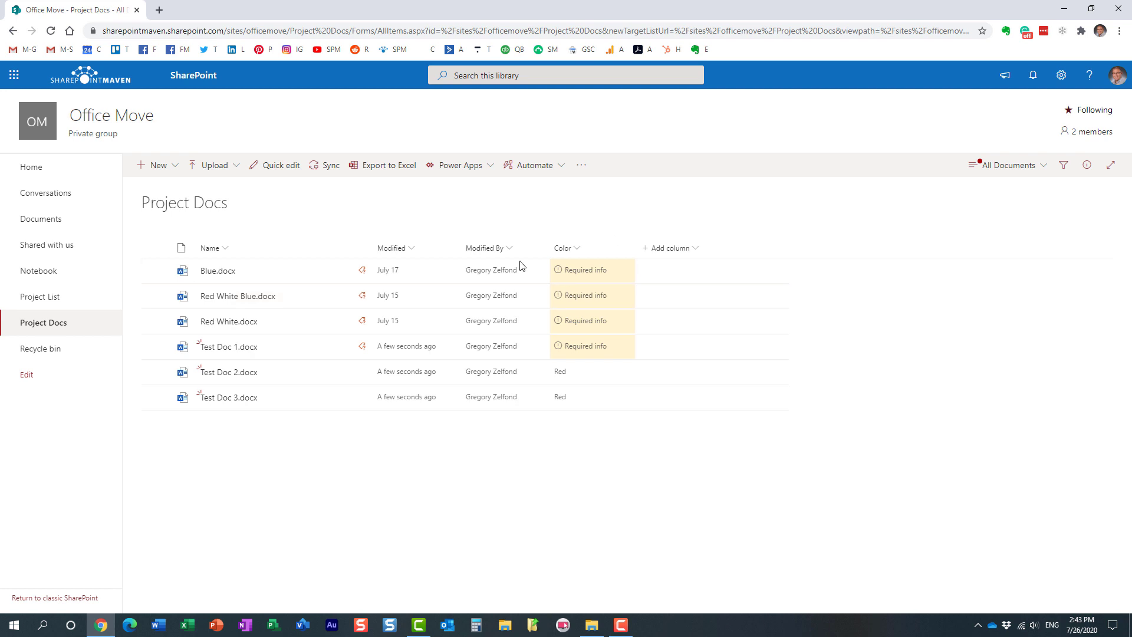
pyautogui.moveTo(608, 270)
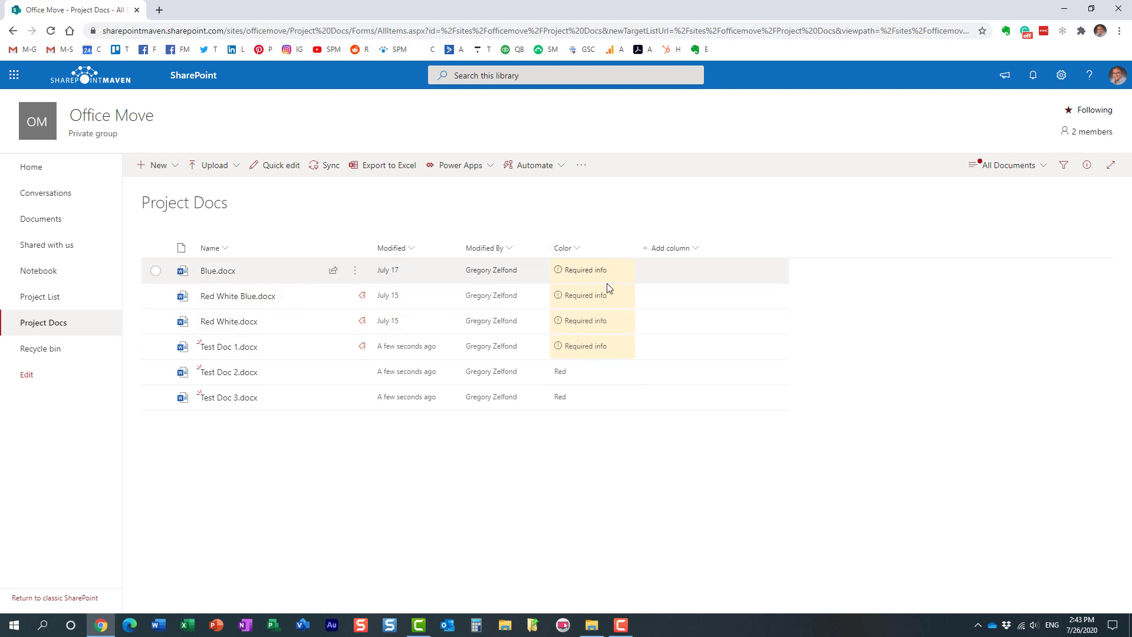
pyautogui.click(1026, 168)
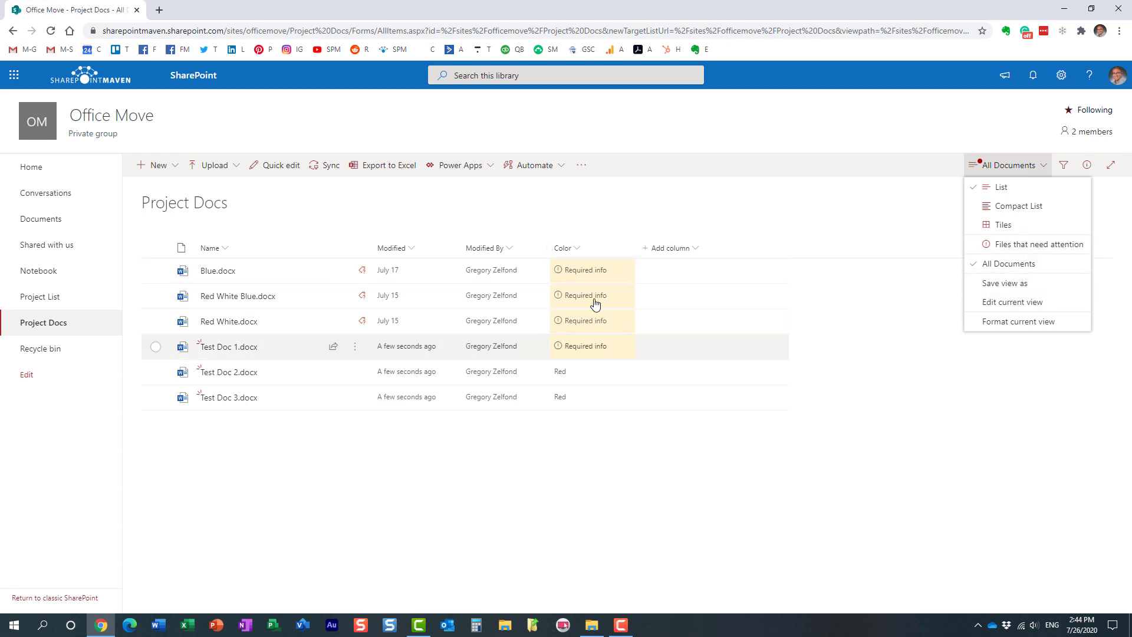
# In the Files that need attention view, set Blue.docx's Color to Blue.
pyautogui.click(1020, 246)
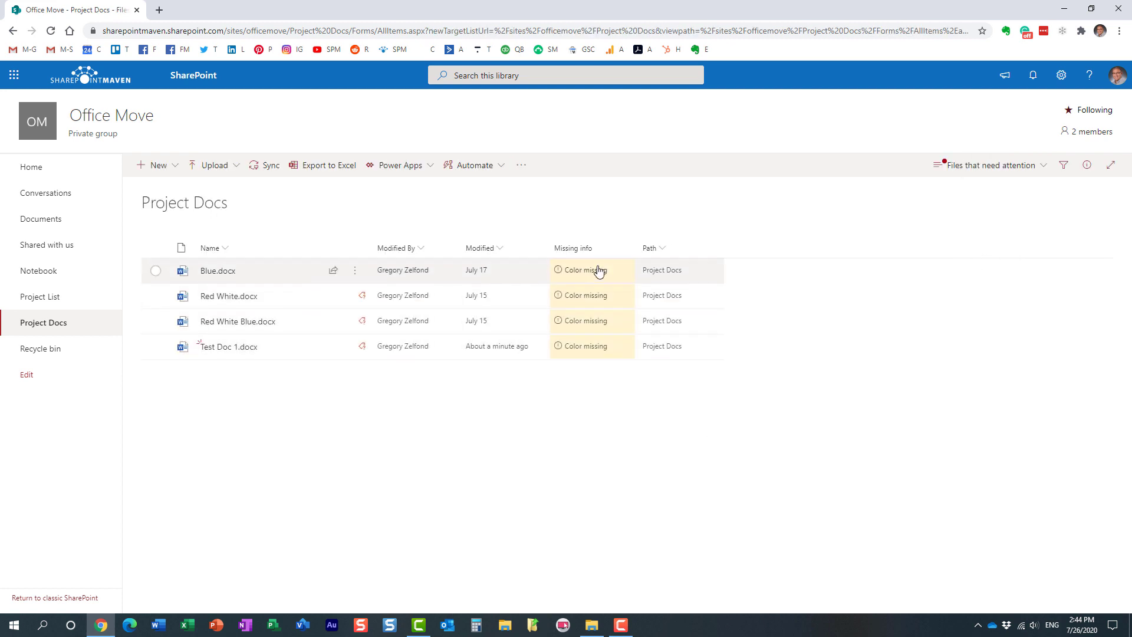
pyautogui.moveTo(587, 271)
pyautogui.click(585, 272)
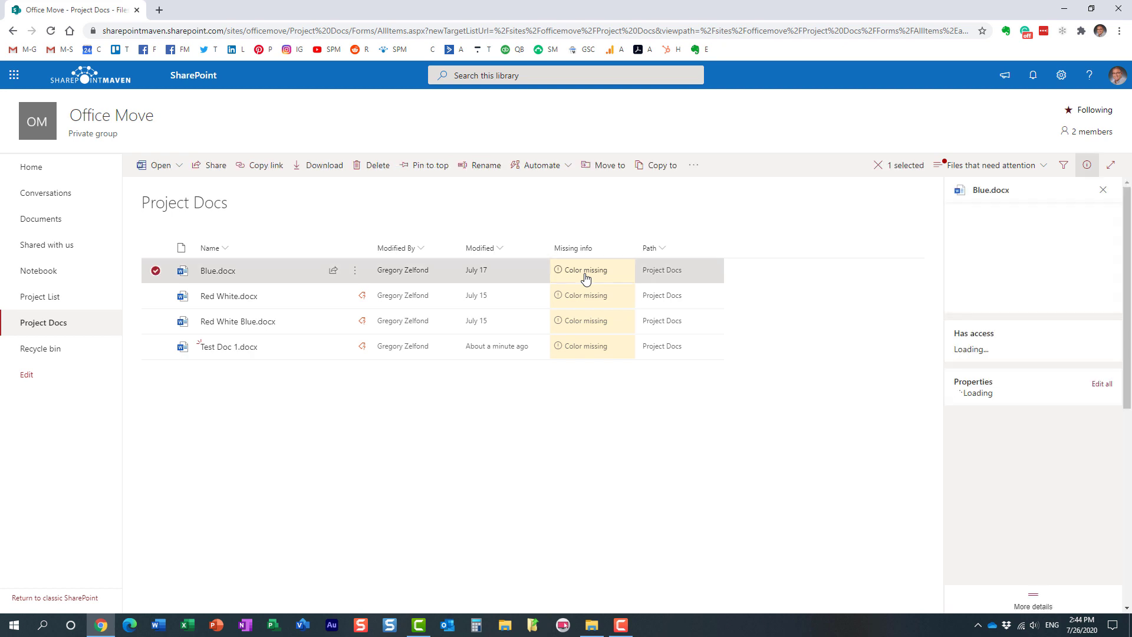
pyautogui.scroll(-3, 1026, 503)
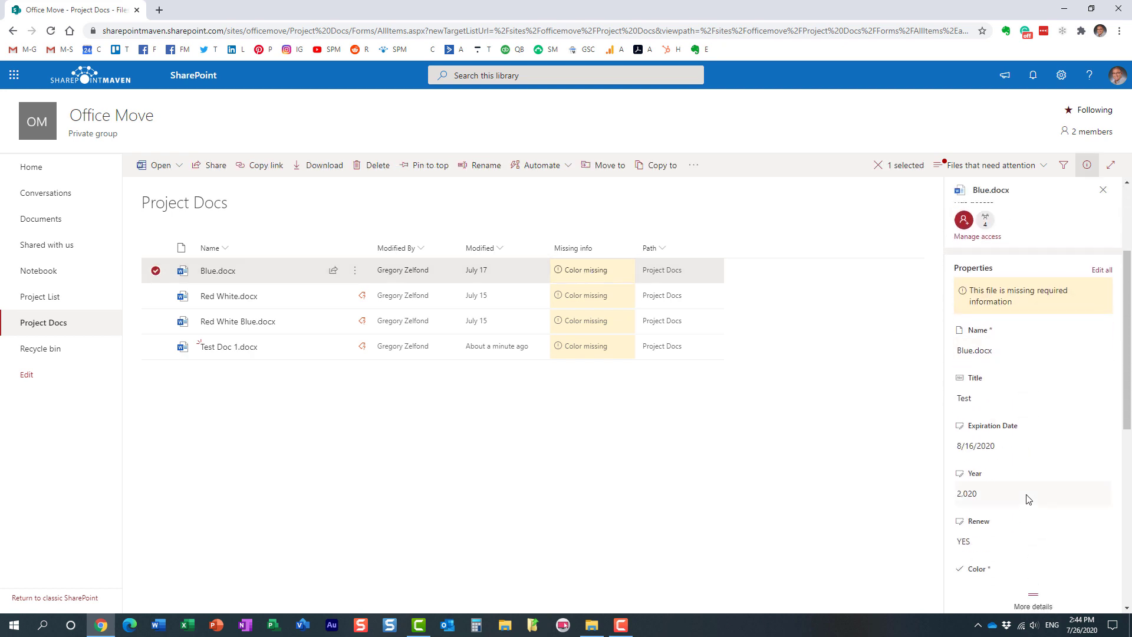
pyautogui.scroll(-1, 1024, 506)
pyautogui.click(1018, 517)
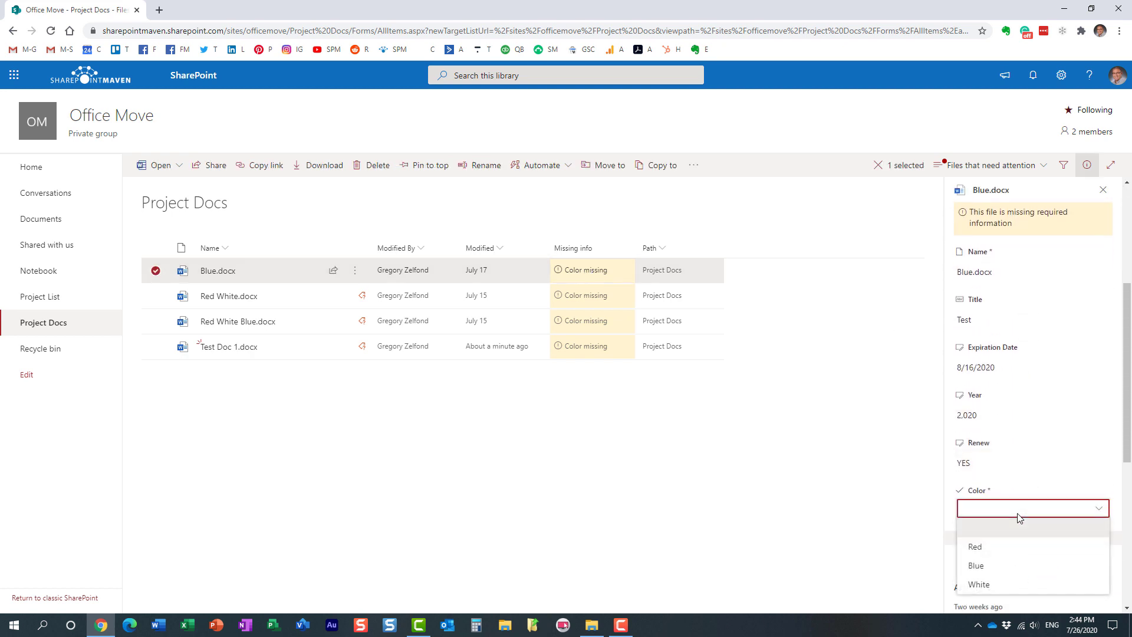
pyautogui.click(990, 565)
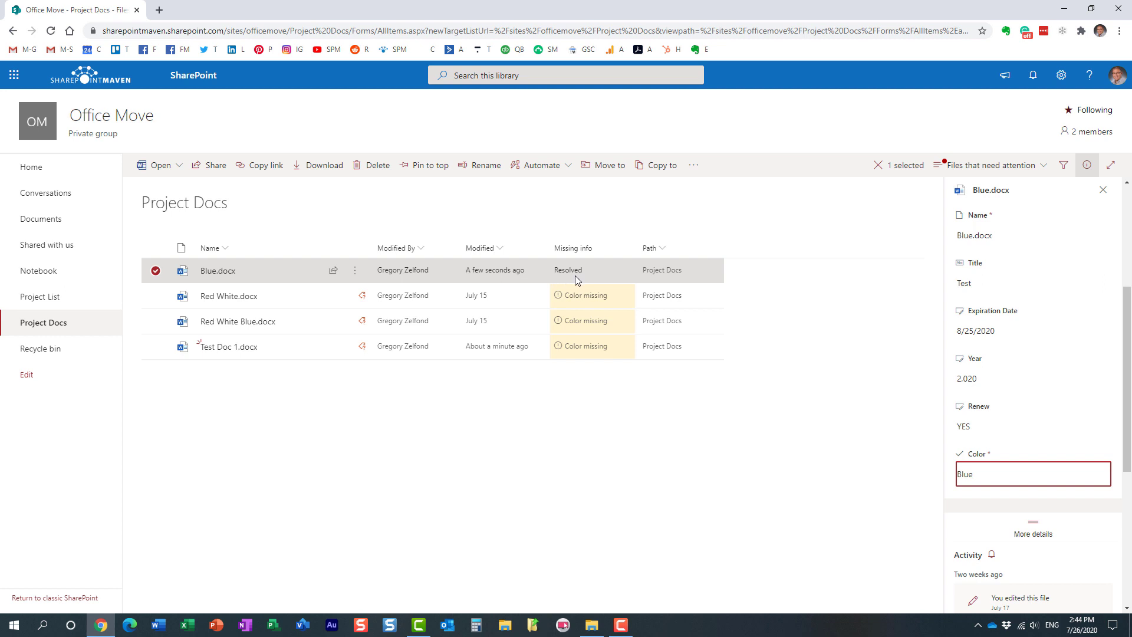
pyautogui.click(1085, 167)
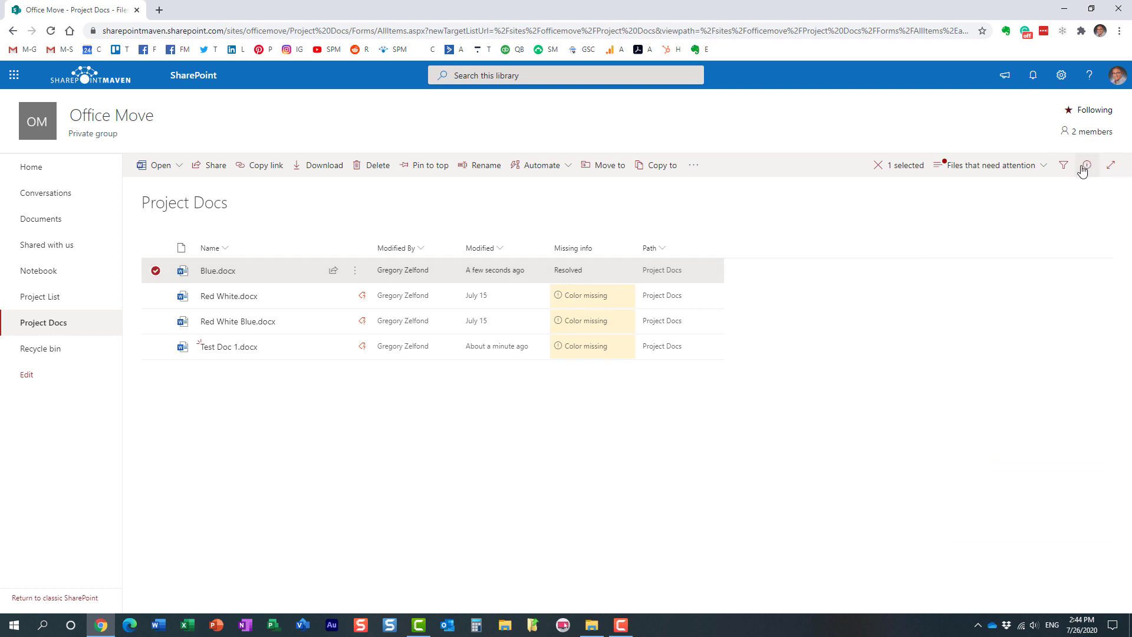
pyautogui.click(155, 271)
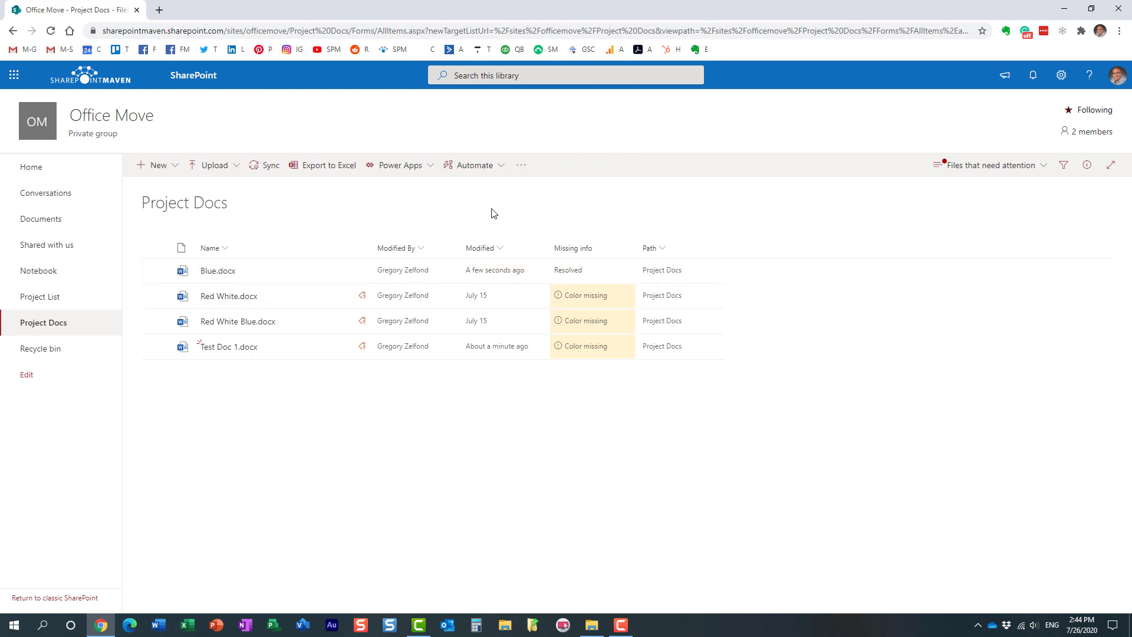
# Reapply the Files that need attention view so resolved Blue.docx drops off.
pyautogui.click(982, 171)
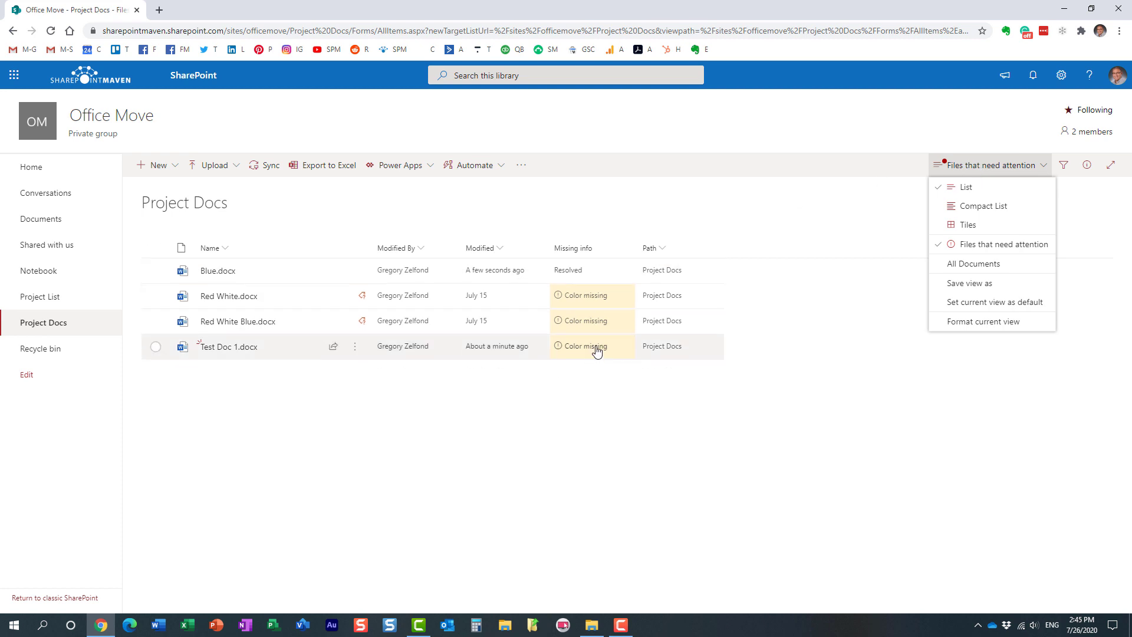
pyautogui.click(958, 247)
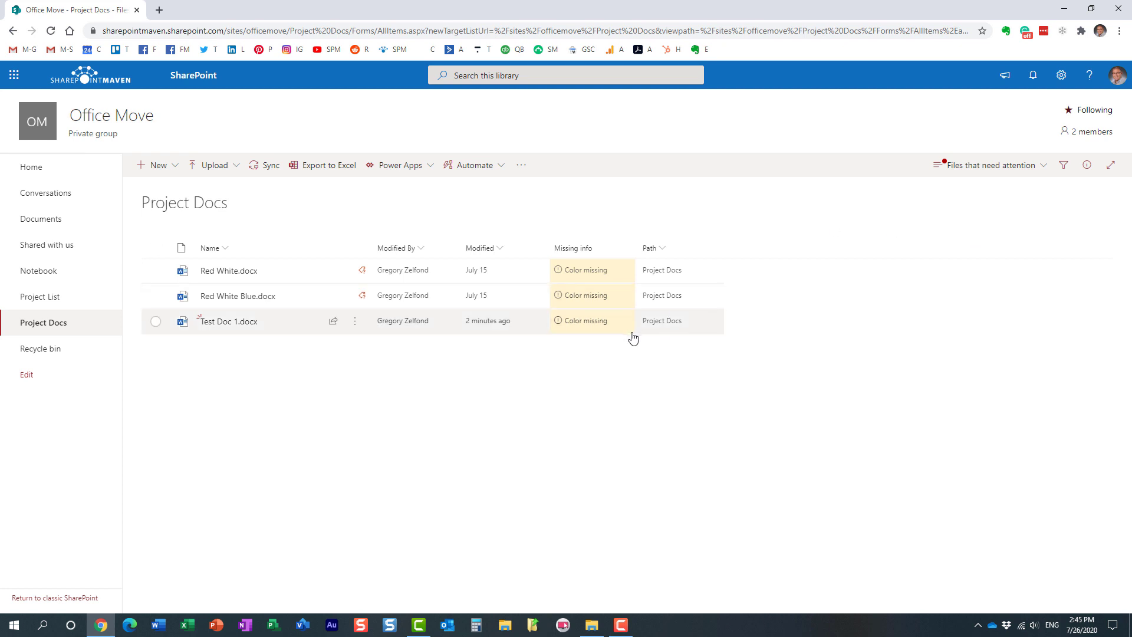